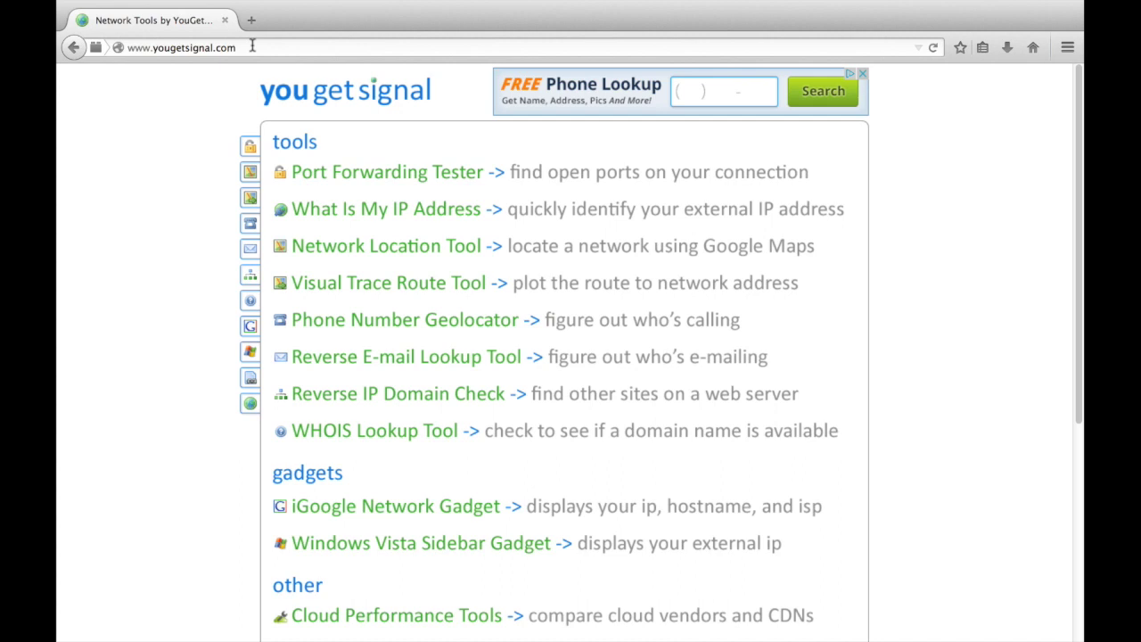
{"action": "left_click", "coordinate": [250, 46]}
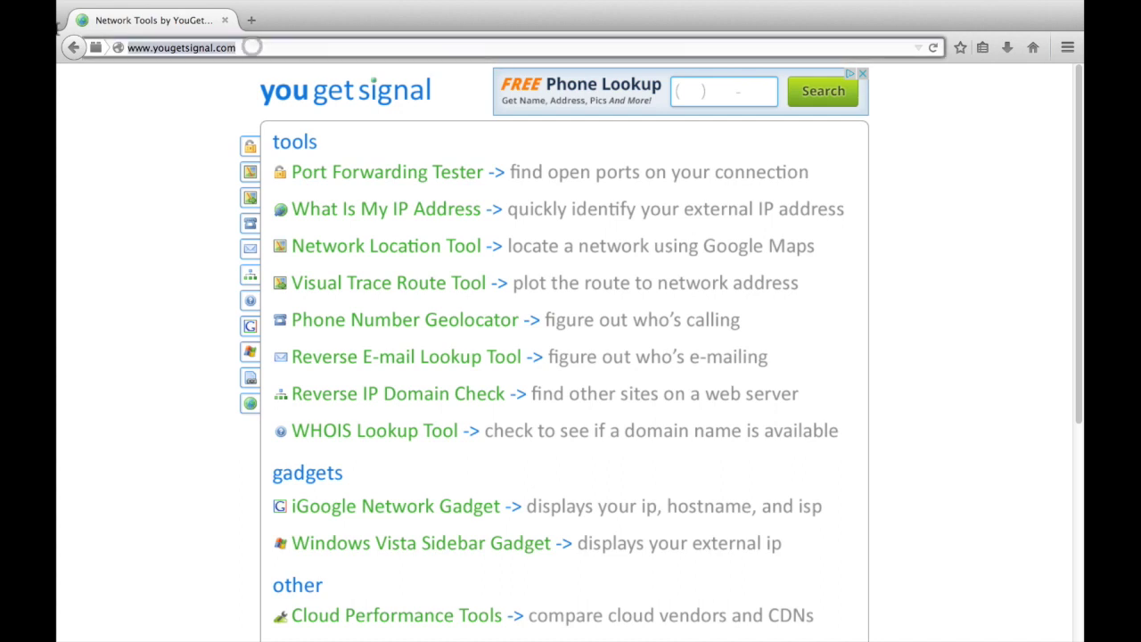
{"action": "type", "text": "ww"}
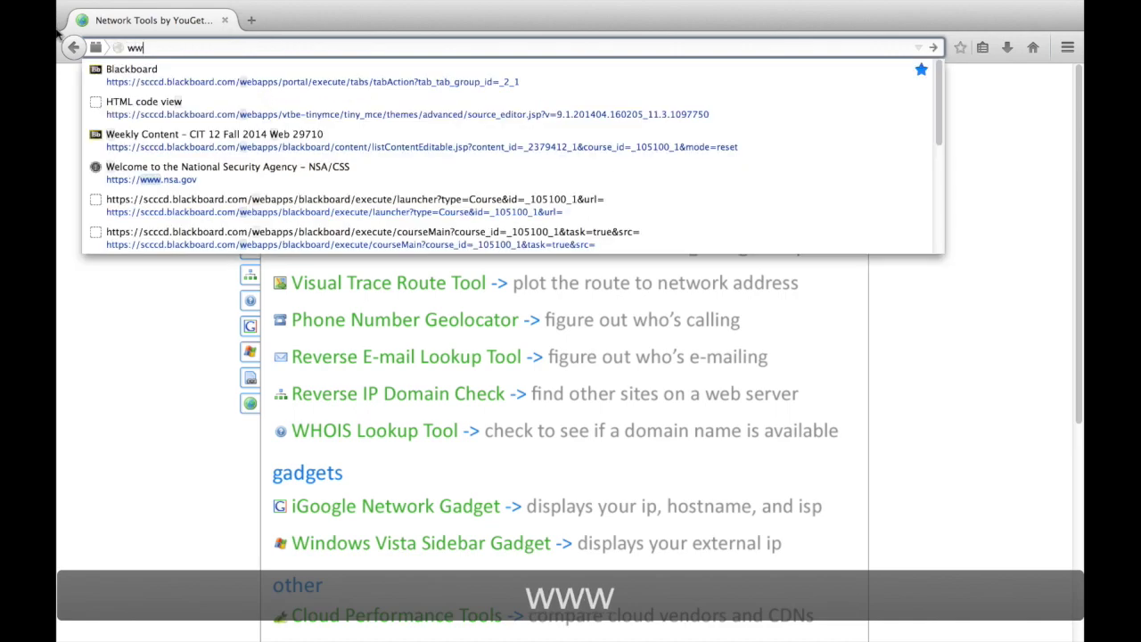
{"action": "type", "text": "w.yougetsignal."}
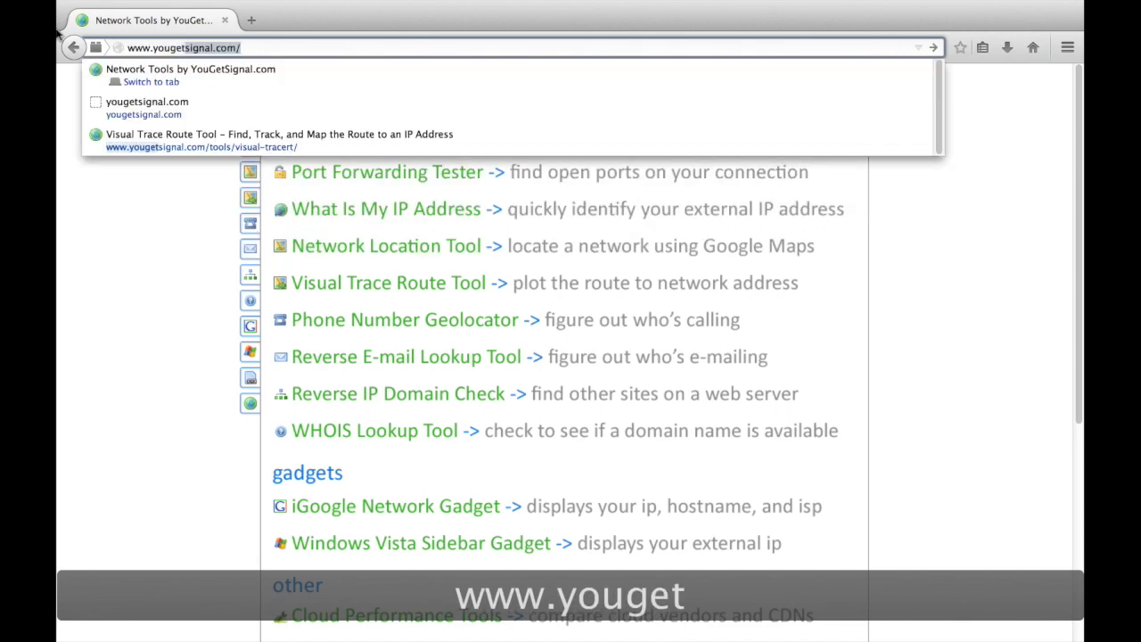
{"action": "type", "text": "com"}
{"action": "key", "text": "Return"}
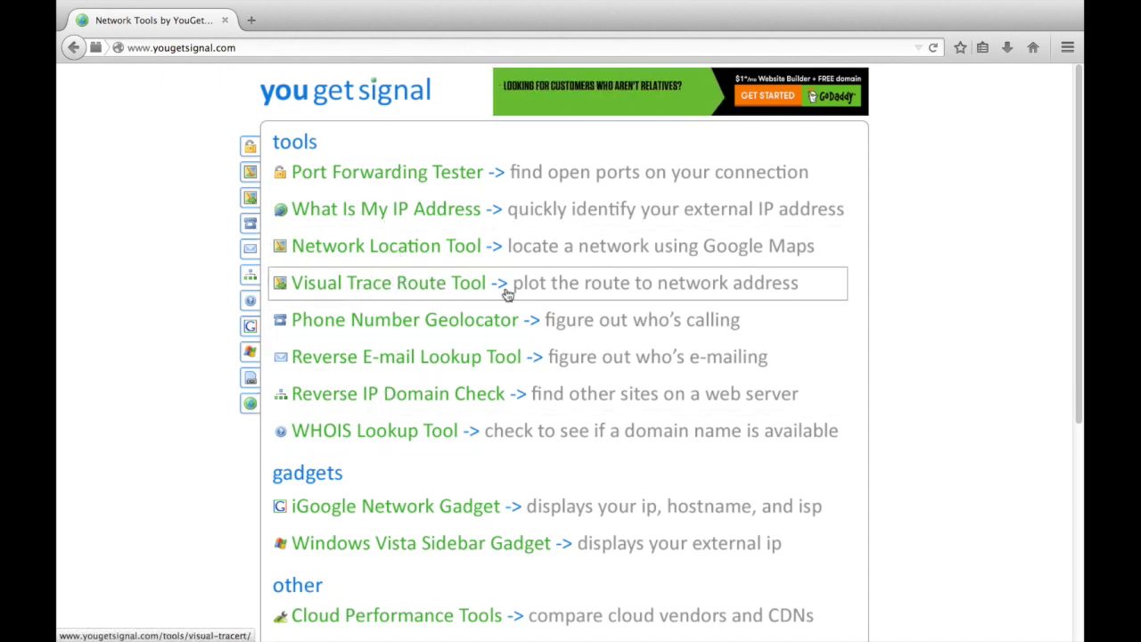
Step: Open the Visual Trace Route Tool and replace google.com with wikipedia.org as the remote address
{"action": "left_click", "coordinate": [396, 292]}
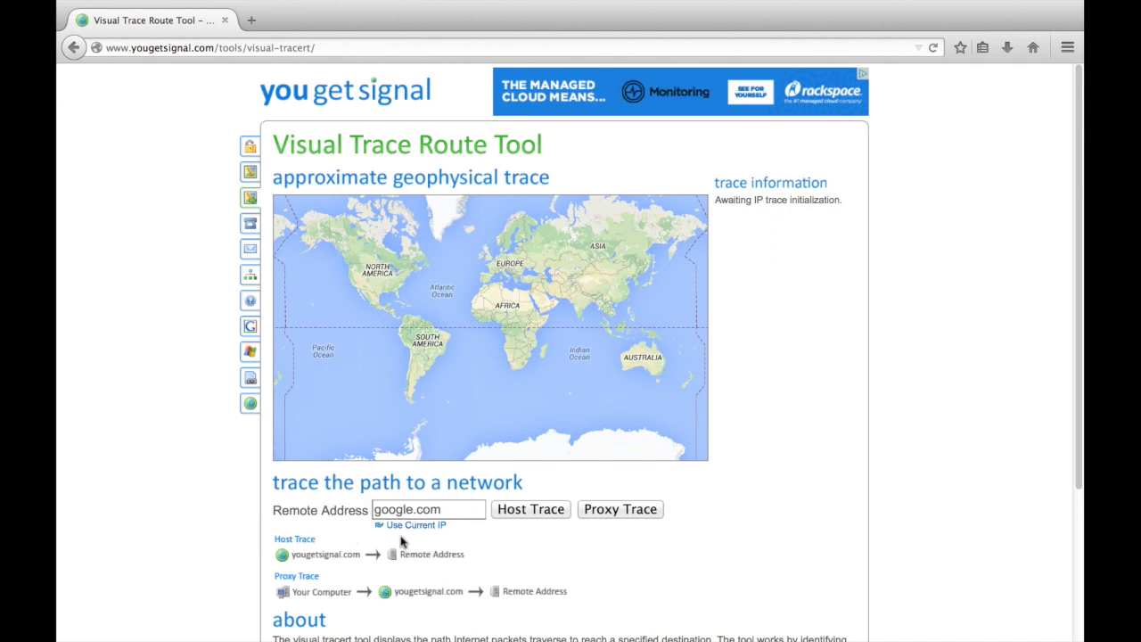
{"action": "left_click_drag", "start_coordinate": [448, 511], "coordinate": [284, 509]}
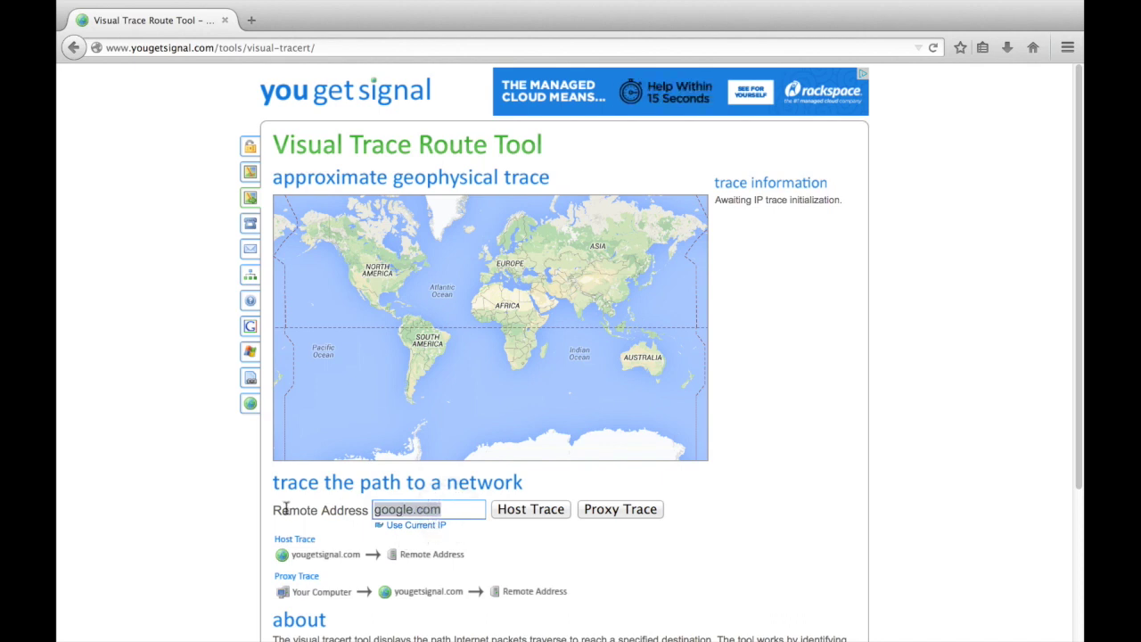
{"action": "type", "text": "wikiped"}
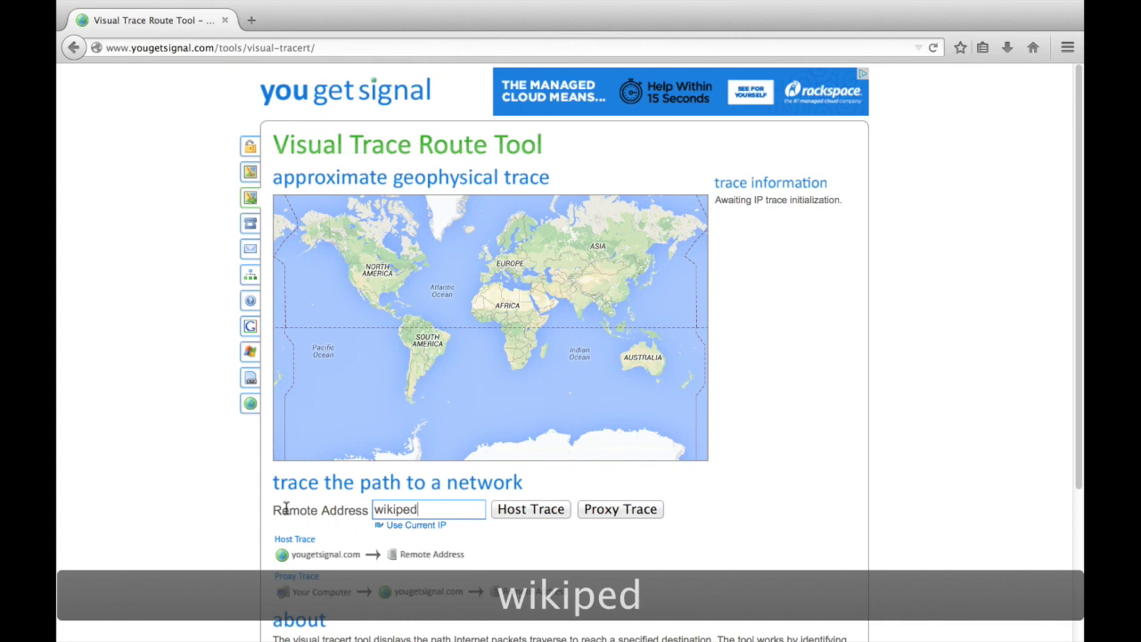
{"action": "type", "text": "ia.org"}
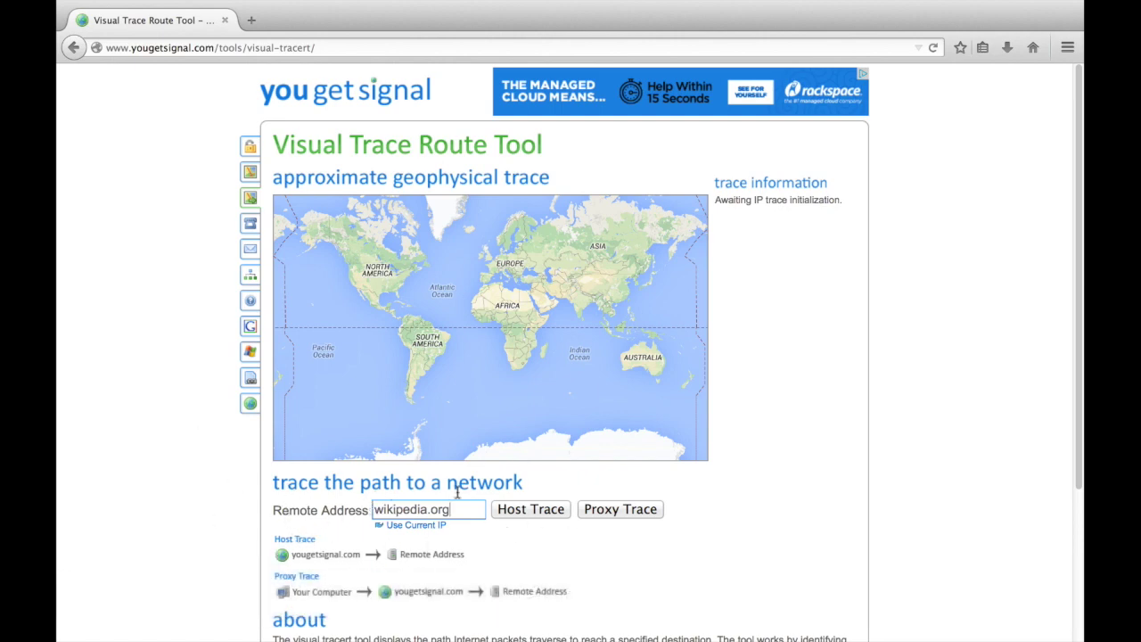
Step: Run a proxy trace to wikipedia.org, plotting 18 hops over about 3,464 miles
{"action": "left_click", "coordinate": [631, 515]}
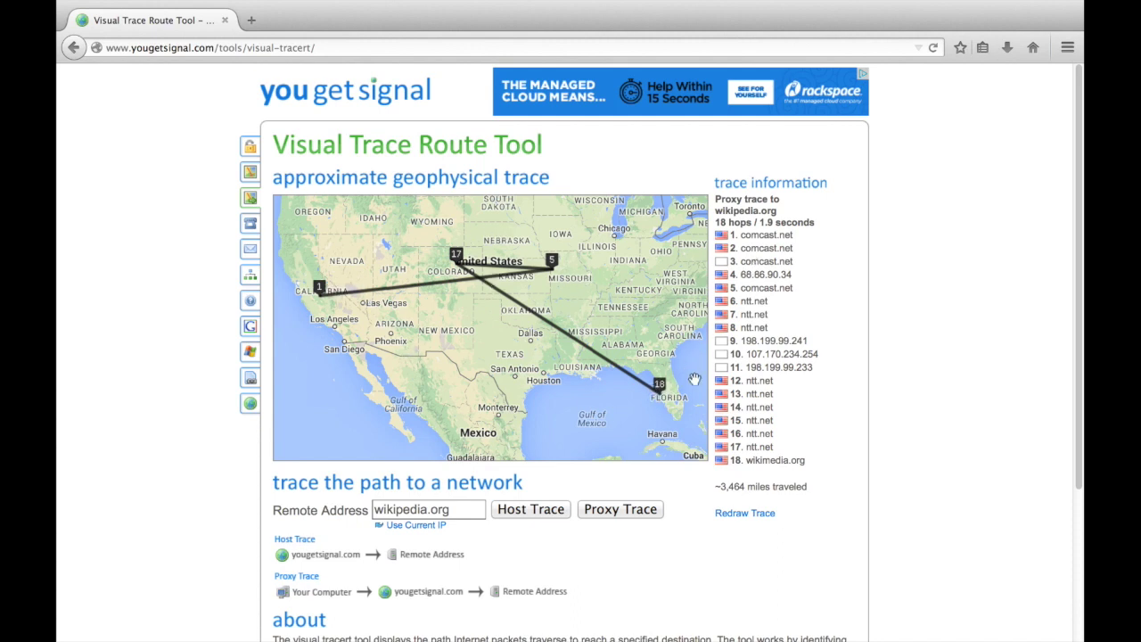
Step: View and close the details for hop 1 in Fresno, California, and hop 5 in Missouri
{"action": "left_click", "coordinate": [319, 291]}
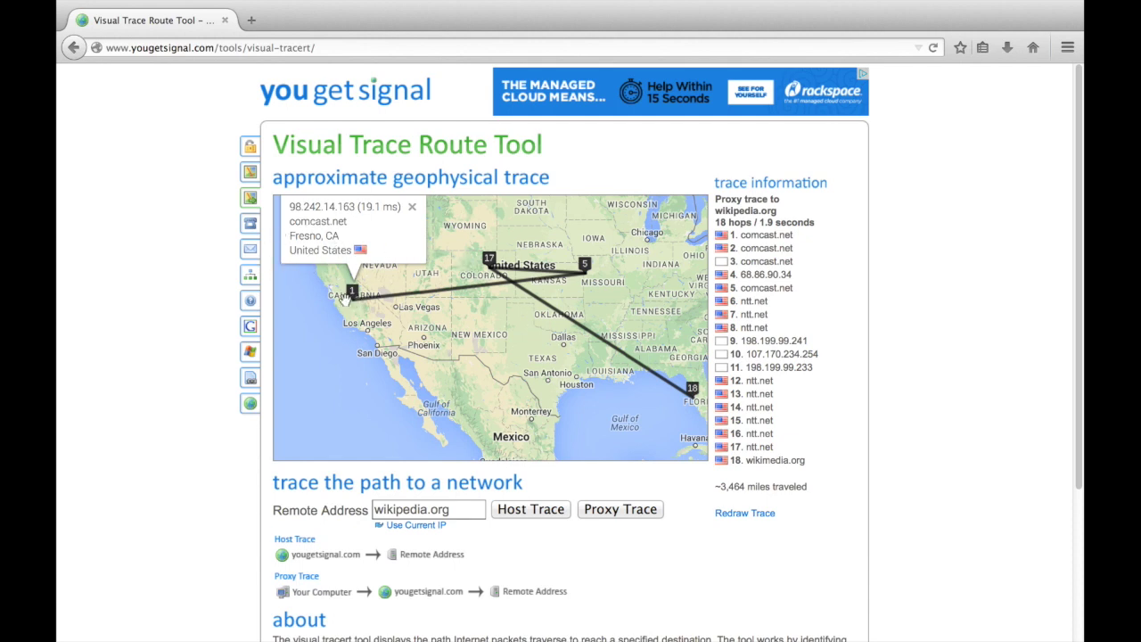
{"action": "left_click", "coordinate": [410, 208]}
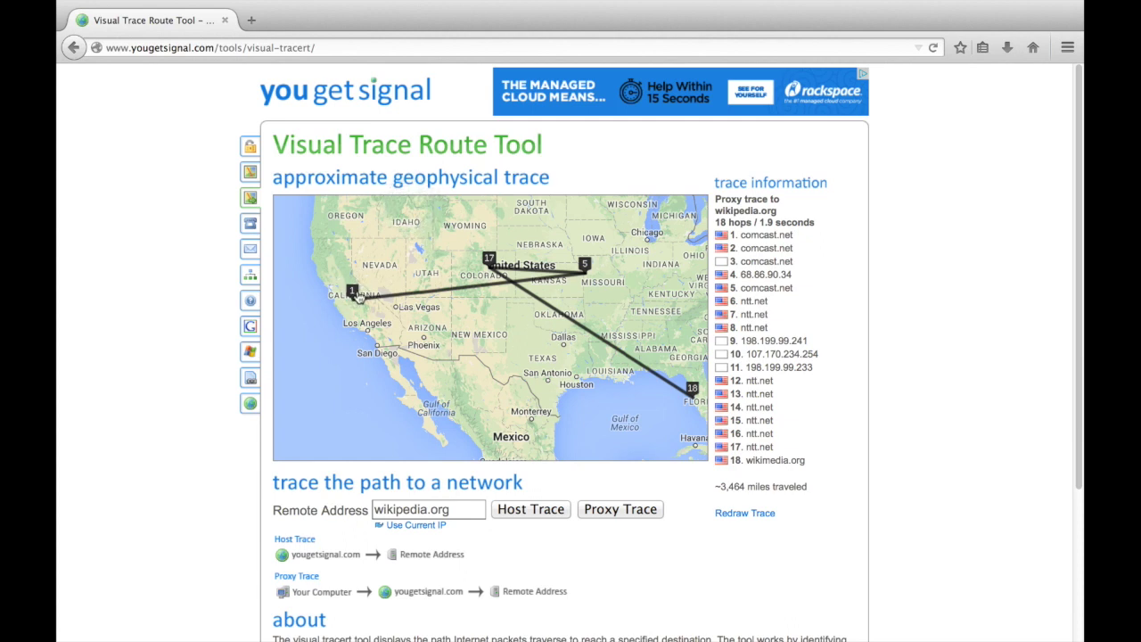
{"action": "left_click", "coordinate": [583, 264]}
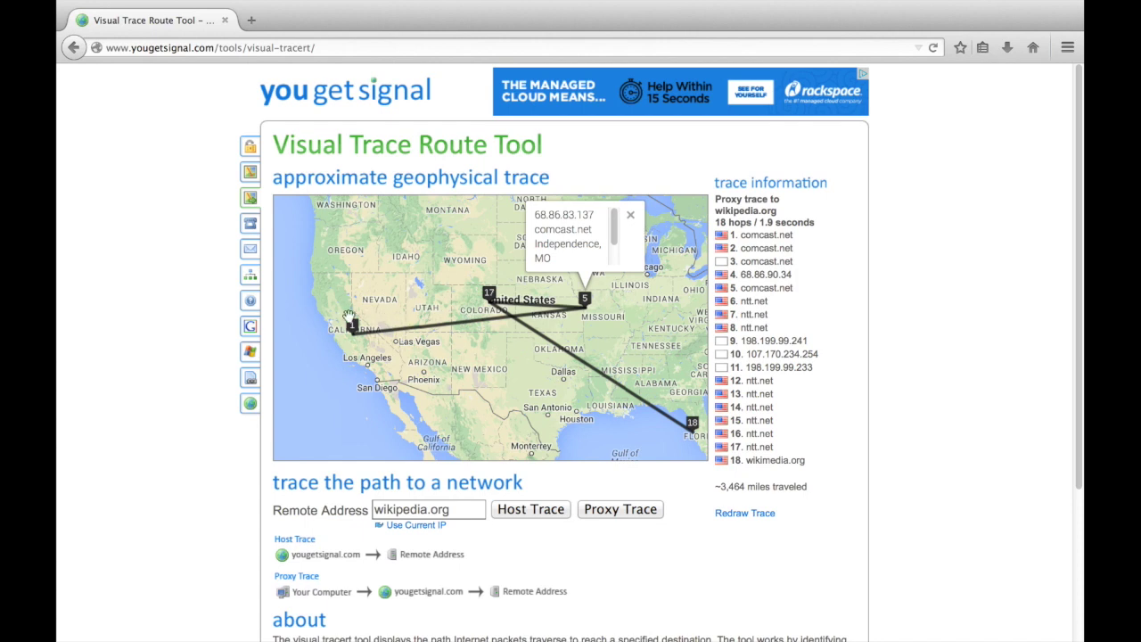
{"action": "left_click", "coordinate": [632, 218]}
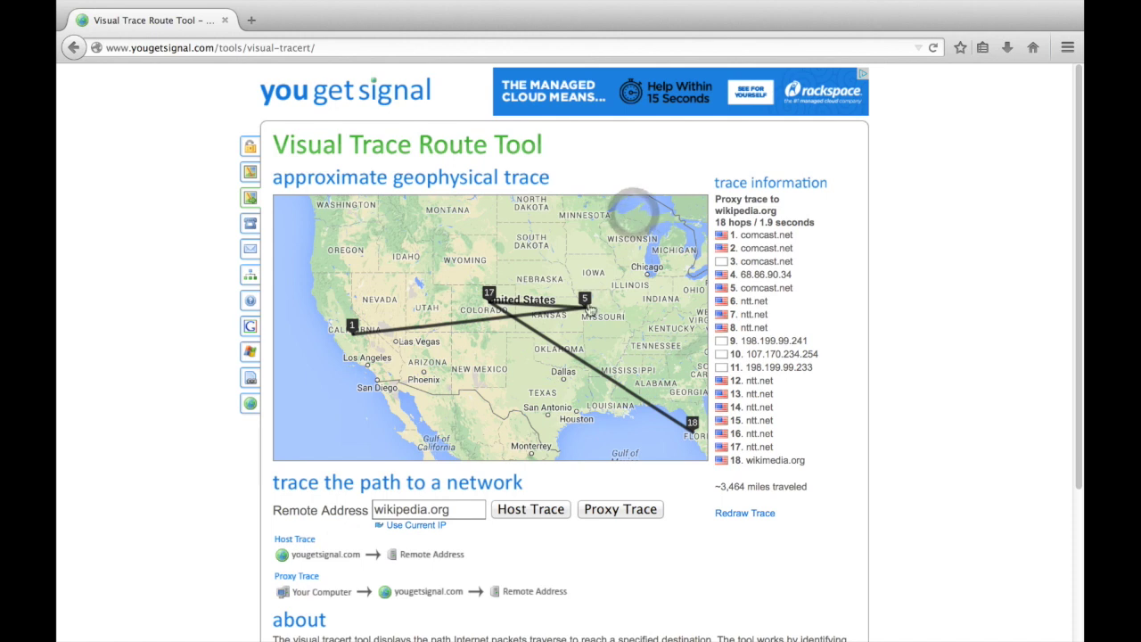
Step: Inspect the ntt.net hops, then show hop 17's details: 129.250.204.190, Englewood, CO
{"action": "left_click", "coordinate": [751, 317]}
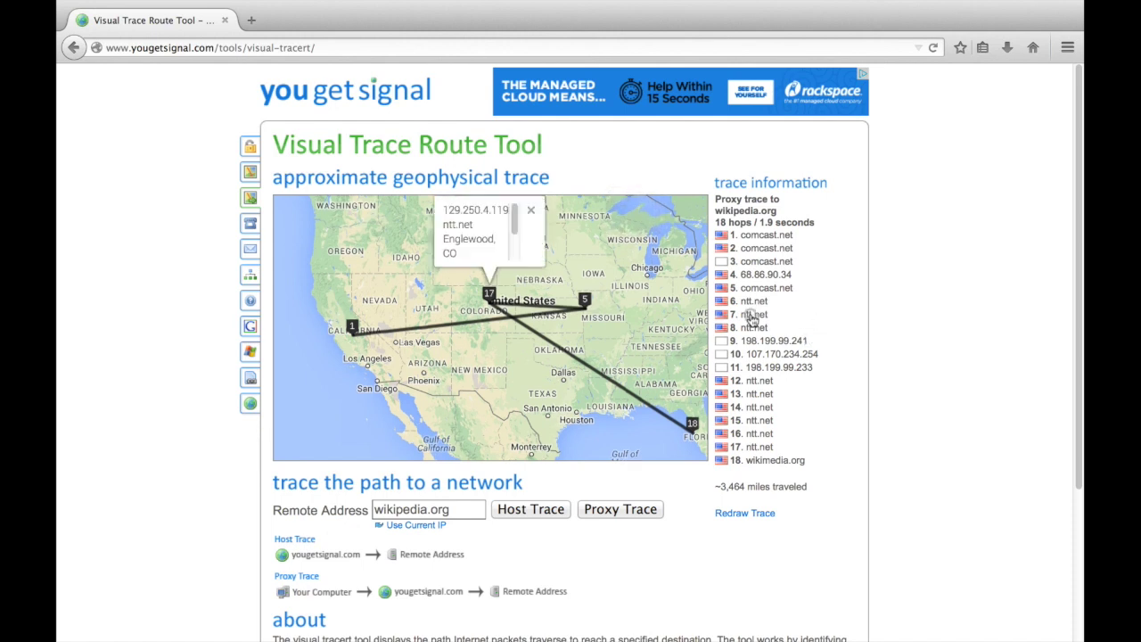
{"action": "left_click", "coordinate": [753, 392]}
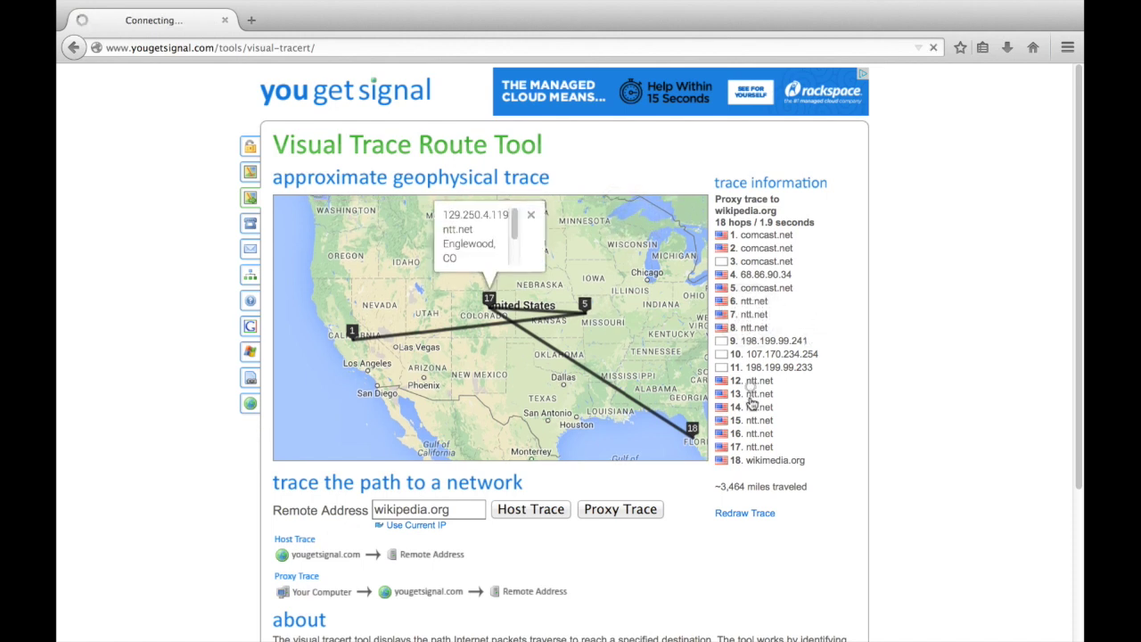
{"action": "left_click", "coordinate": [529, 212]}
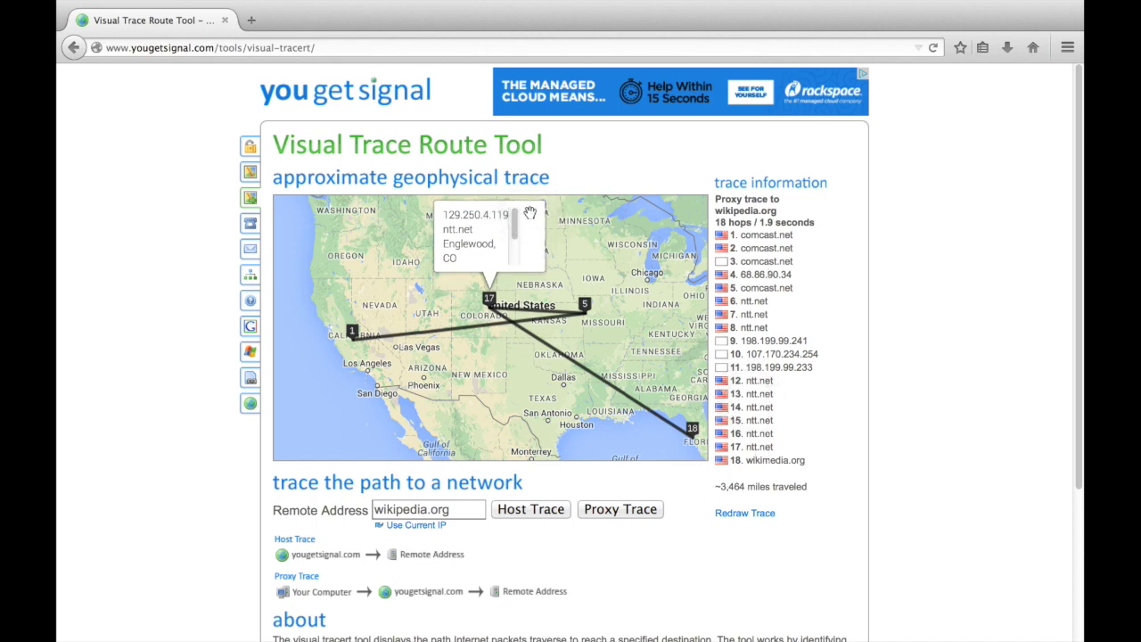
{"action": "left_click", "coordinate": [531, 214]}
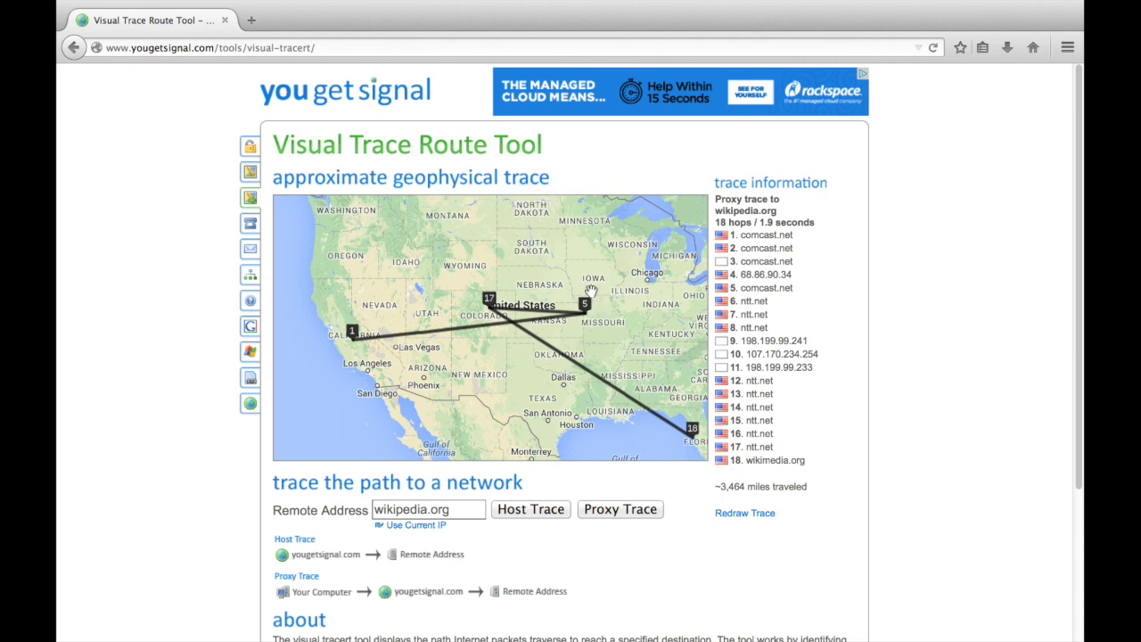
{"action": "left_click", "coordinate": [489, 300]}
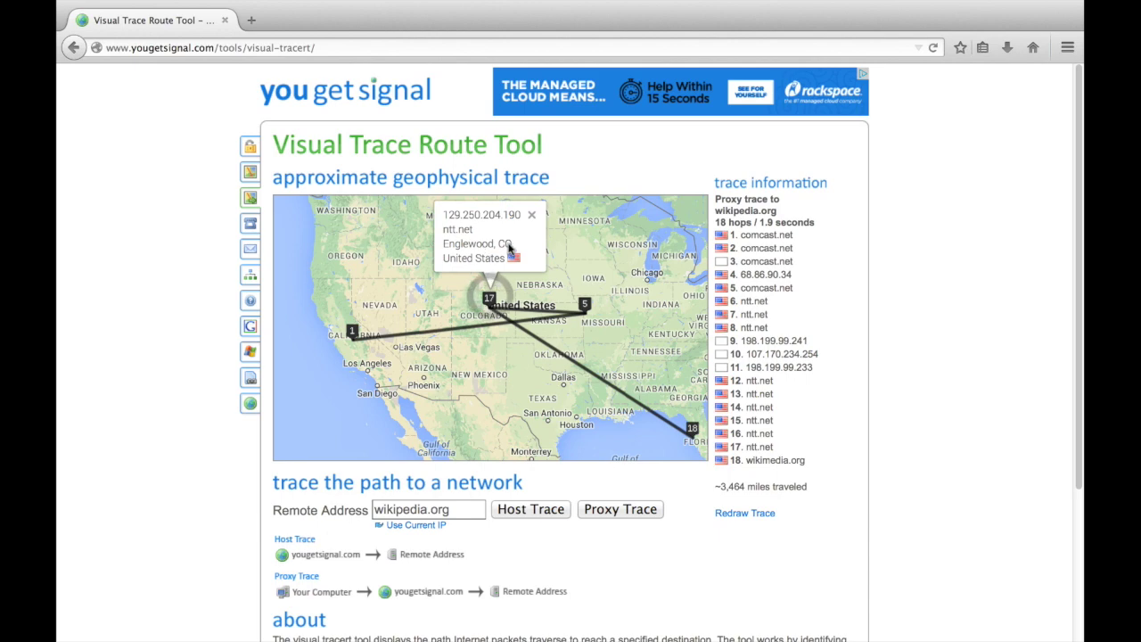
Step: Zoom in around hop 17 near Denver, close its popup, and pan over Colorado and Kansas
{"action": "left_click", "coordinate": [489, 303]}
{"action": "scroll", "coordinate": [496, 295], "scroll_direction": "up", "scroll_amount": 3}
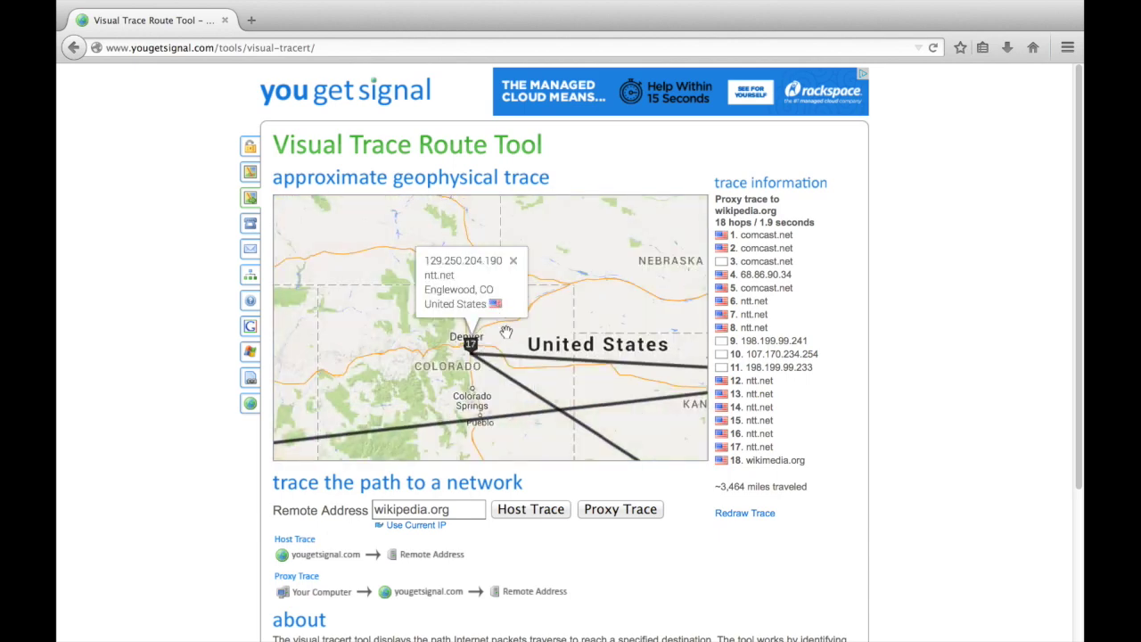
{"action": "scroll", "coordinate": [589, 326], "scroll_direction": "up", "scroll_amount": 2}
{"action": "left_click_drag", "start_coordinate": [533, 344], "coordinate": [644, 334]}
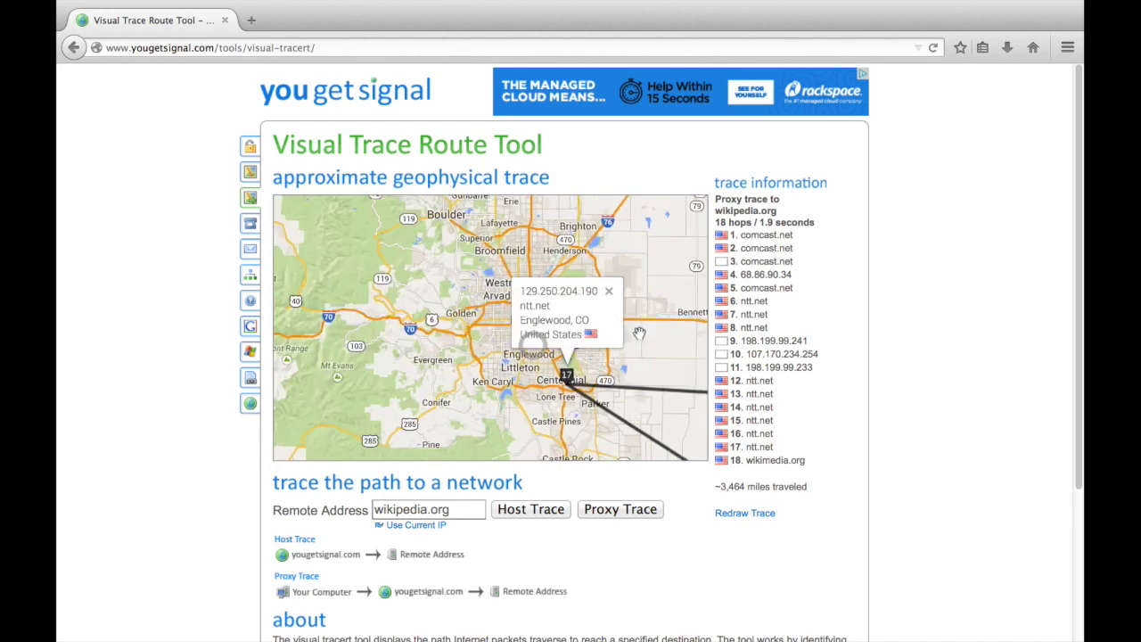
{"action": "left_click", "coordinate": [608, 290]}
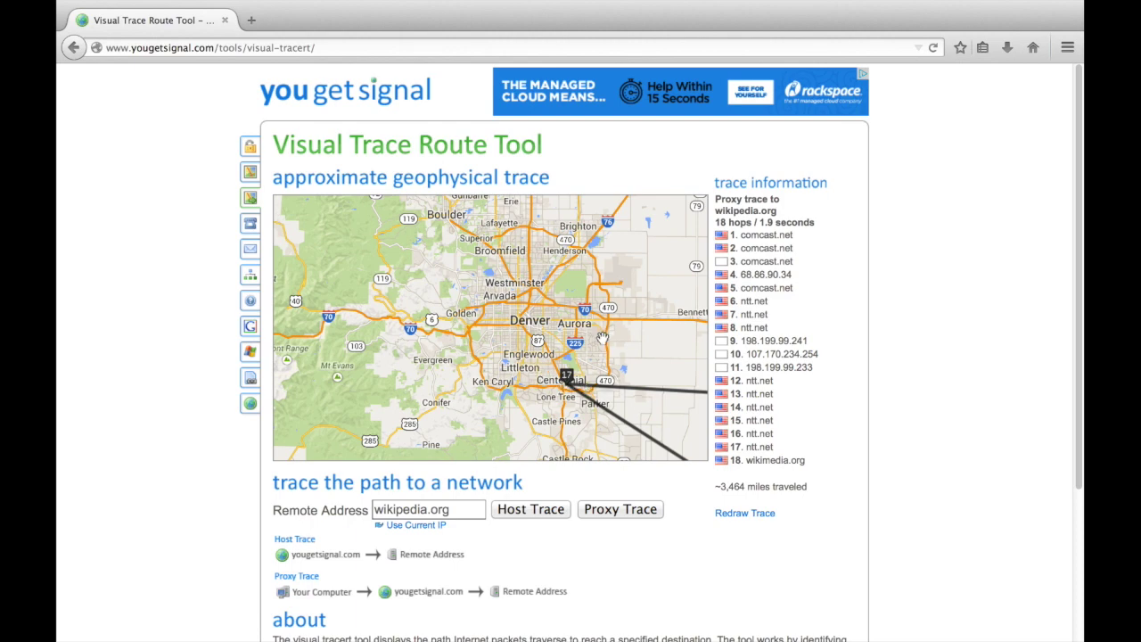
{"action": "scroll", "coordinate": [602, 336], "scroll_direction": "down", "scroll_amount": 4}
{"action": "left_click_drag", "start_coordinate": [668, 408], "coordinate": [533, 337]}
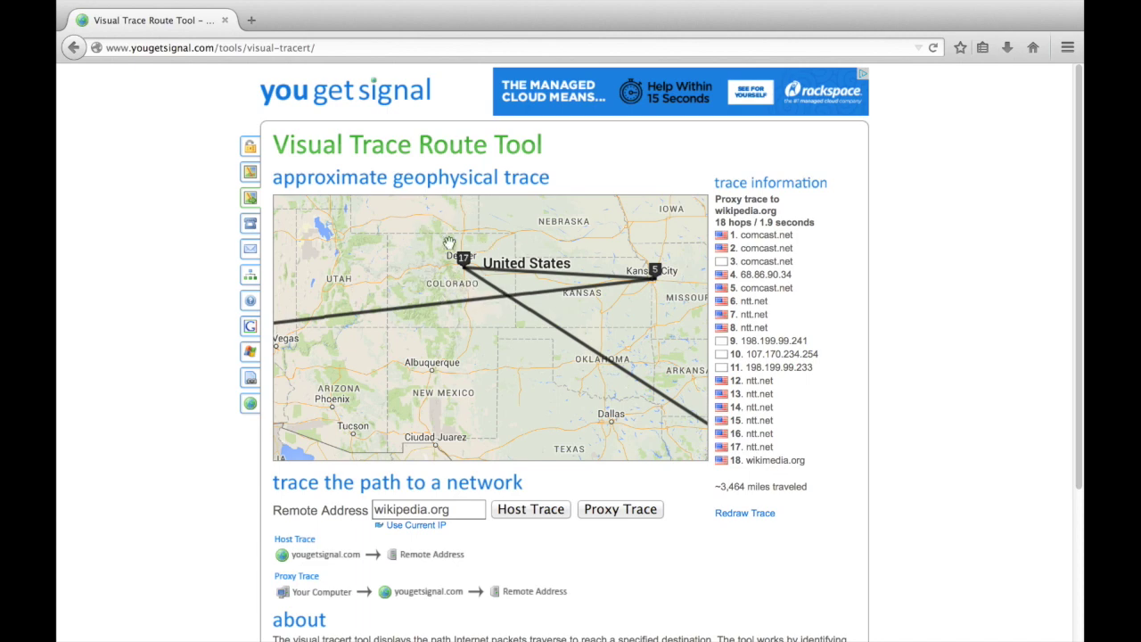
Step: Show final hop 18, wikimedia.org, zoomed in on St Petersburg, Florida, then close its popup
{"action": "left_click", "coordinate": [768, 462]}
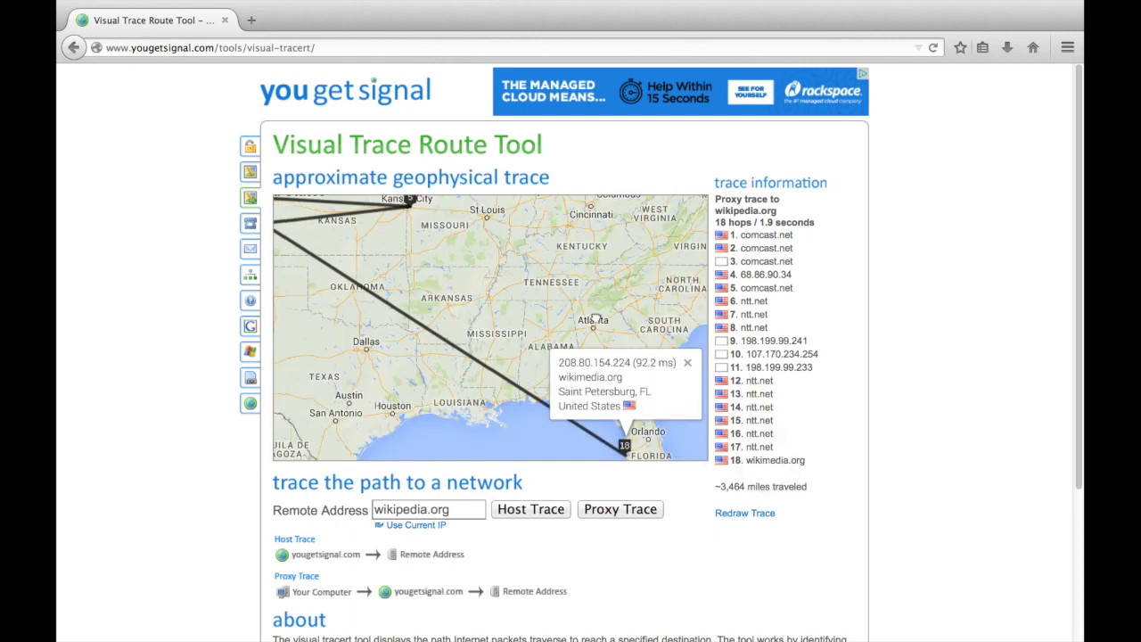
{"action": "left_click", "coordinate": [595, 317]}
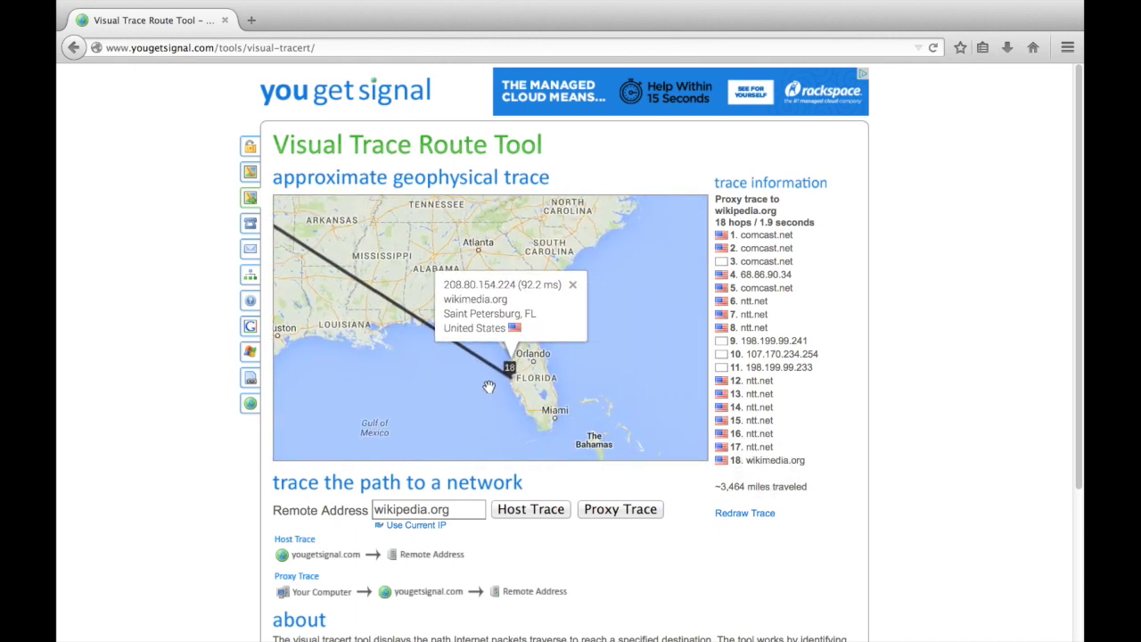
{"action": "double_click", "coordinate": [514, 373]}
{"action": "left_click", "coordinate": [511, 375]}
{"action": "double_click", "coordinate": [546, 405]}
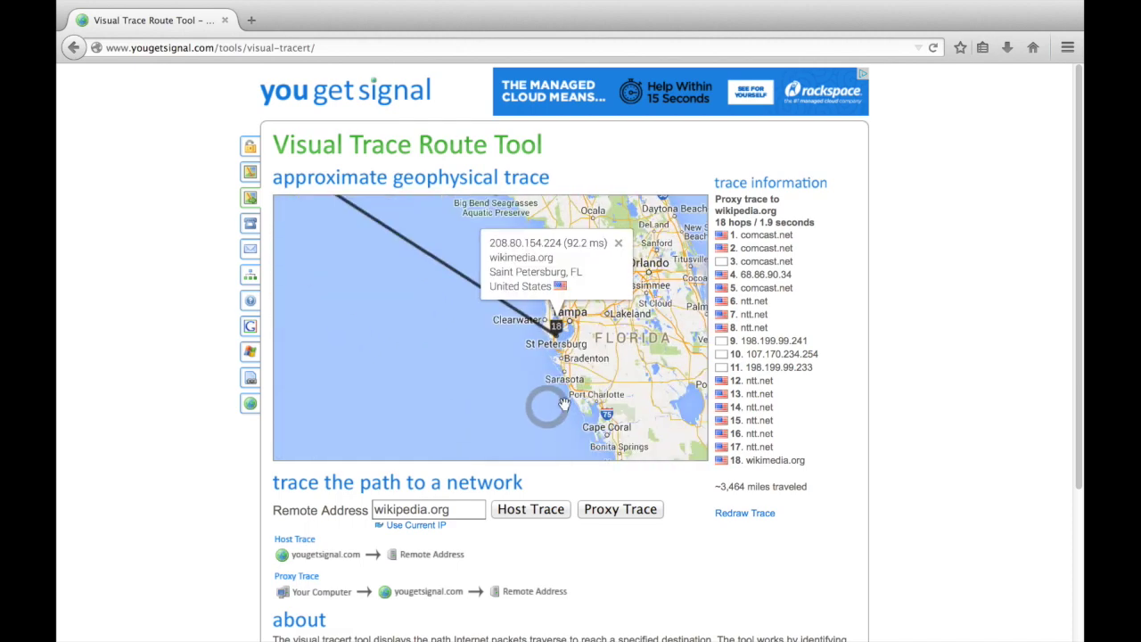
{"action": "scroll", "coordinate": [559, 376], "scroll_direction": "up", "scroll_amount": 2}
{"action": "scroll", "coordinate": [560, 373], "scroll_direction": "down", "scroll_amount": 2}
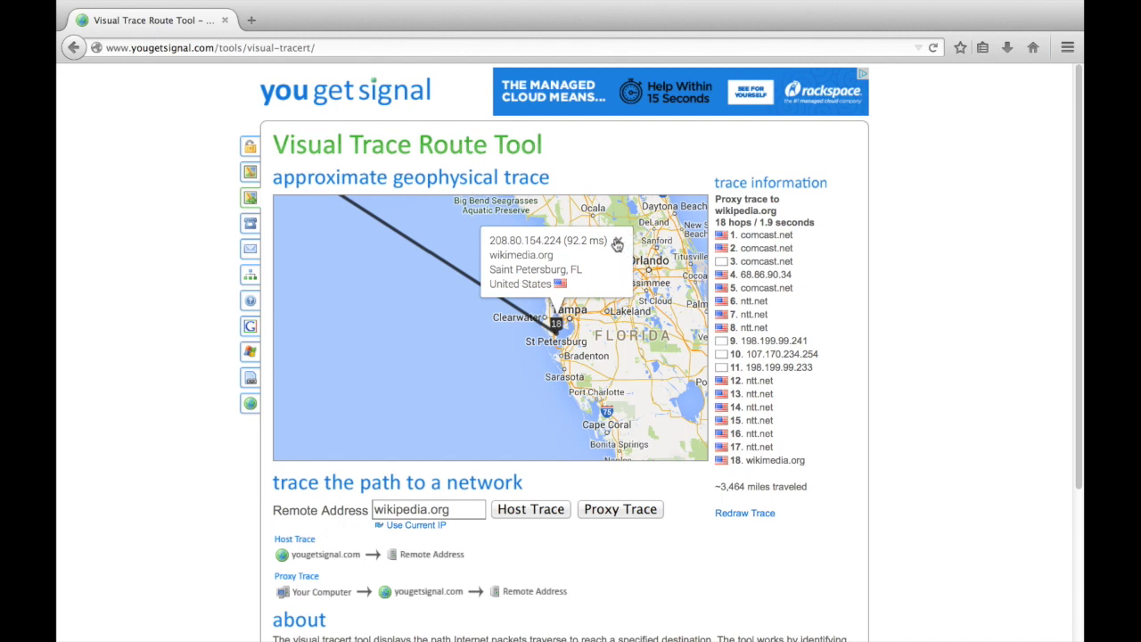
{"action": "left_click", "coordinate": [617, 239]}
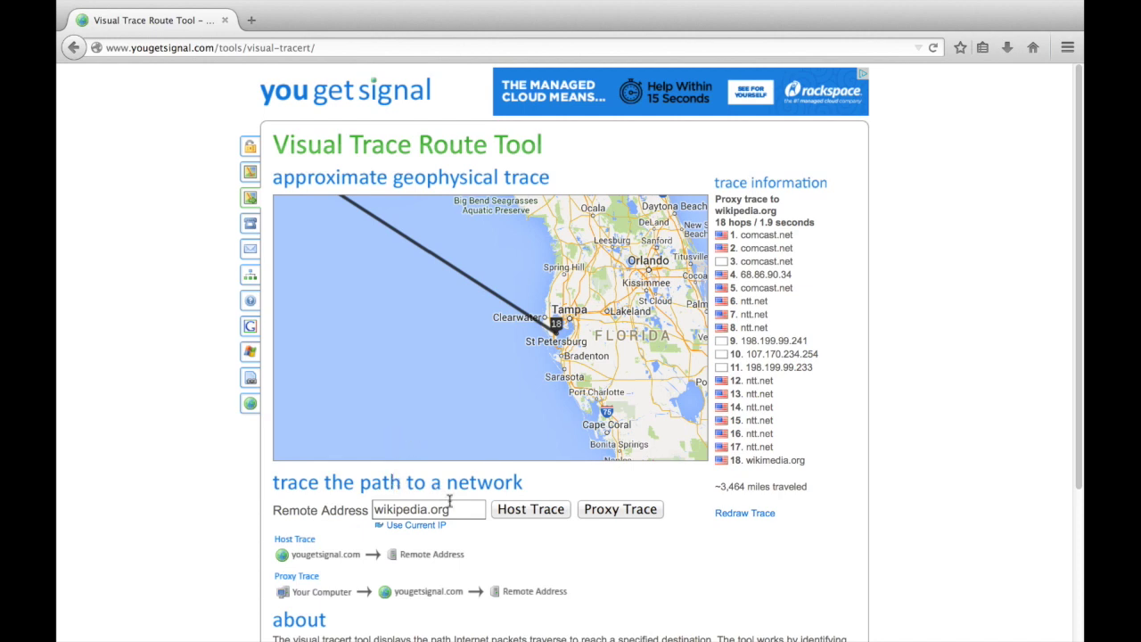
Step: Select wikipedia.org in the Remote Address field
{"action": "left_click_drag", "start_coordinate": [455, 510], "coordinate": [351, 506]}
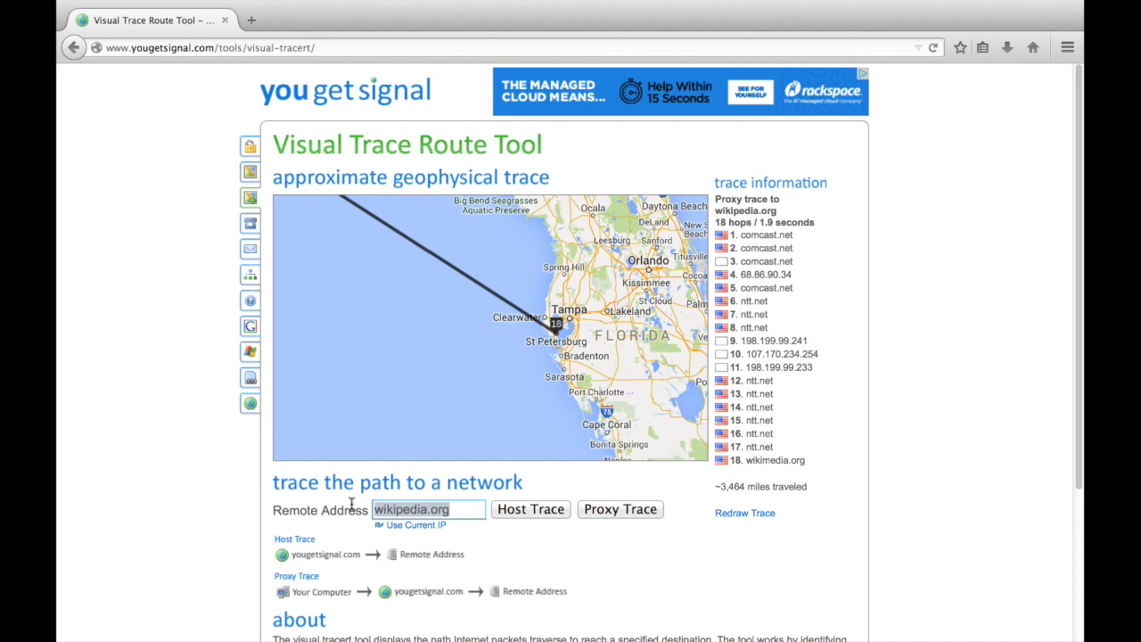
Step: Run a proxy trace to bbc.co.uk, showing 21 hops over about 7,985 miles
{"action": "type", "text": "bbc"}
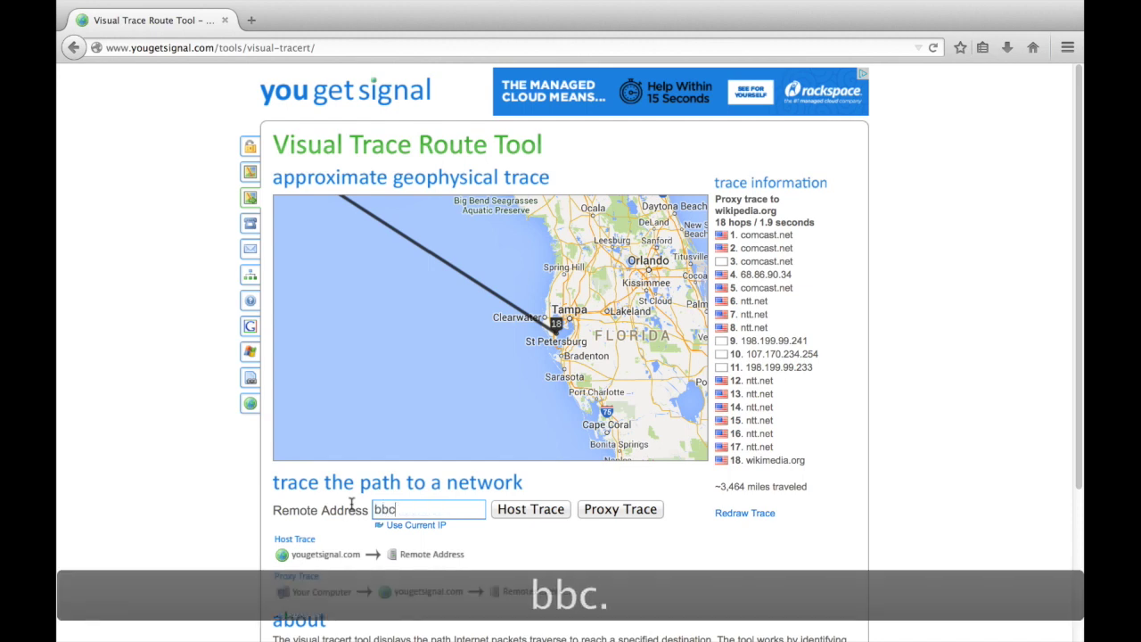
{"action": "type", "text": ".co.uk"}
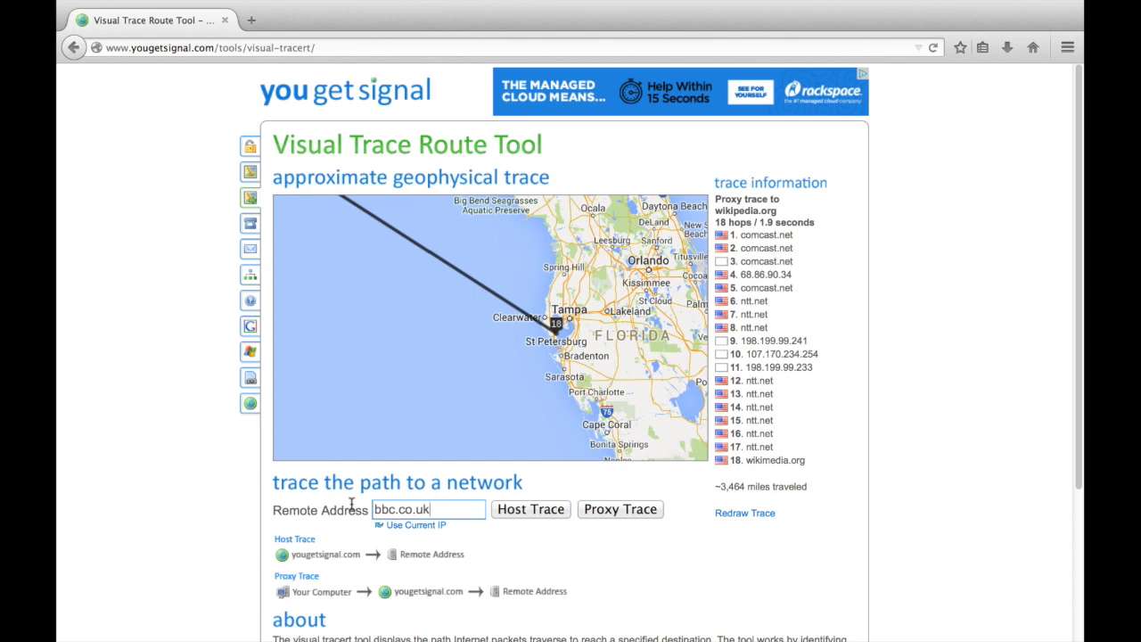
{"action": "left_click", "coordinate": [645, 509]}
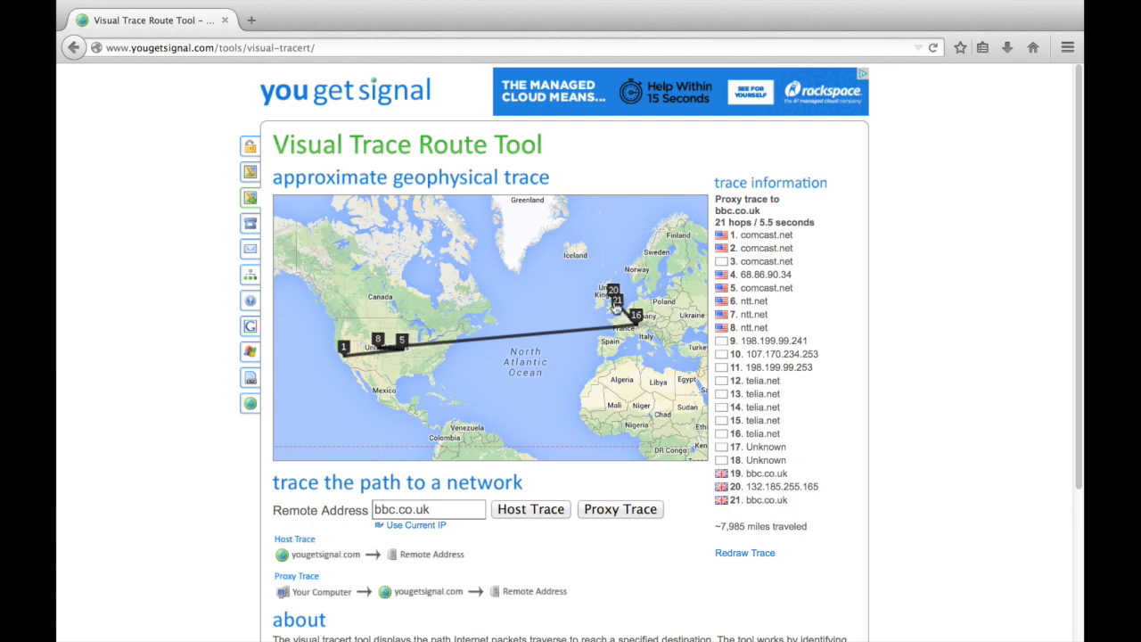
Step: Inspect final hop 21 in southern England, close its popup, and zoom out over Europe and the Atlantic
{"action": "left_click", "coordinate": [616, 305]}
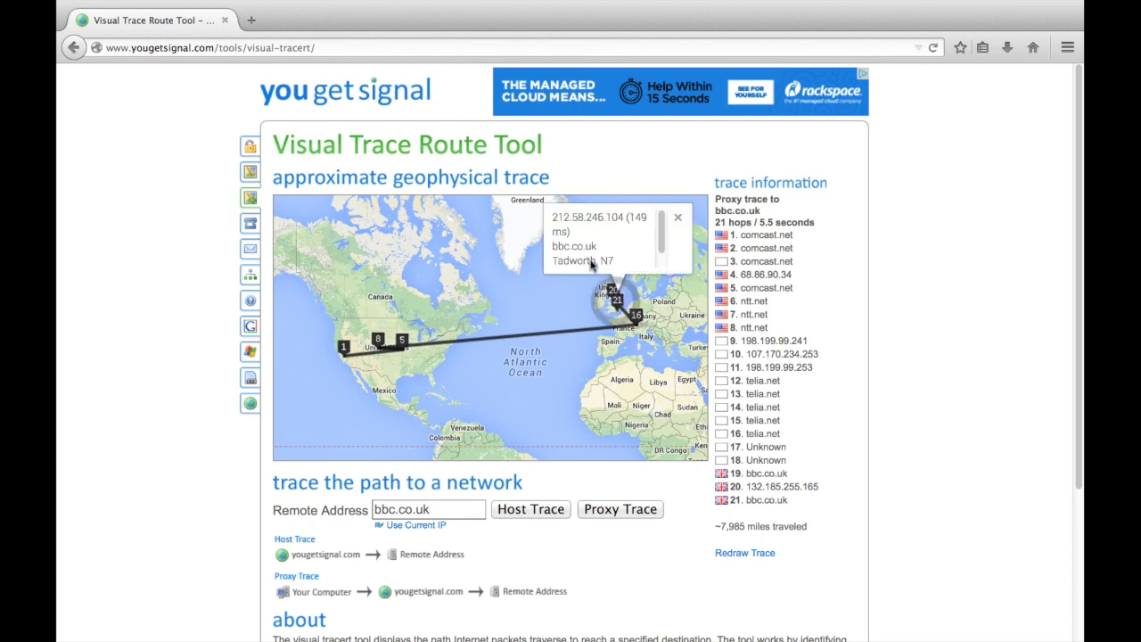
{"action": "scroll", "coordinate": [628, 360], "scroll_direction": "up", "scroll_amount": 4}
{"action": "left_click_drag", "start_coordinate": [629, 360], "coordinate": [434, 275]}
{"action": "scroll", "coordinate": [449, 289], "scroll_direction": "up", "scroll_amount": 2}
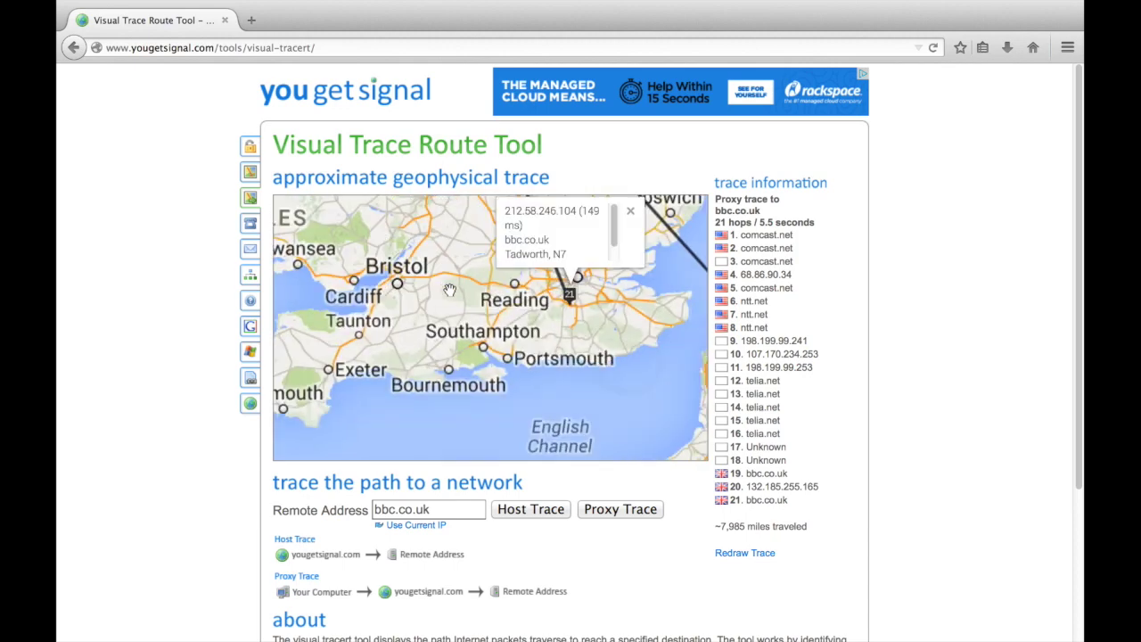
{"action": "left_click_drag", "start_coordinate": [628, 308], "coordinate": [532, 315]}
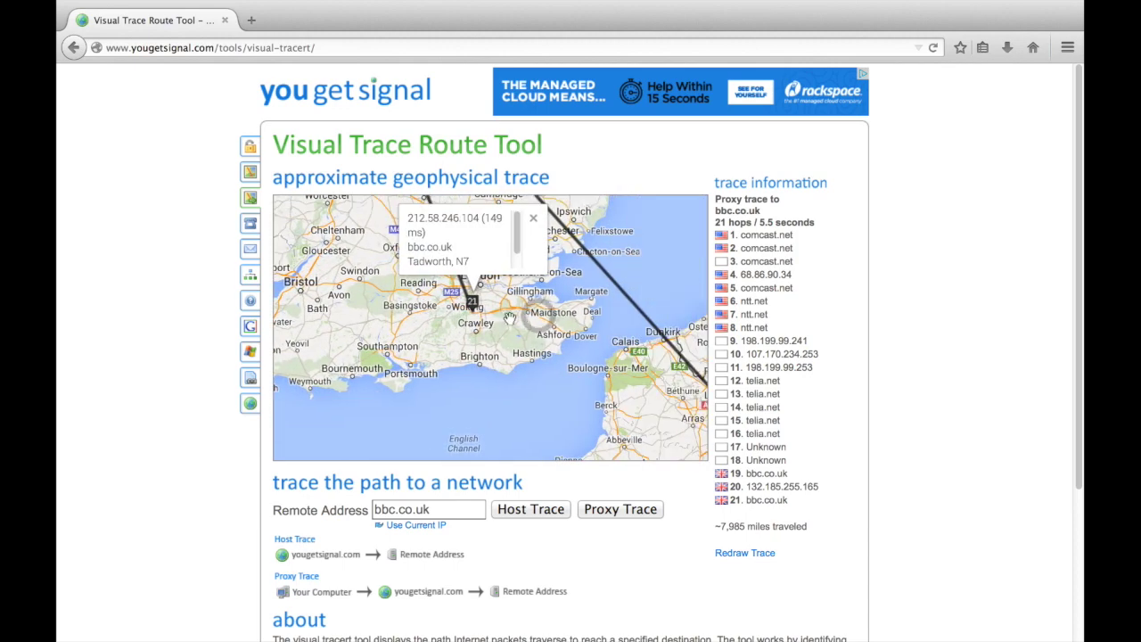
{"action": "left_click", "coordinate": [533, 217]}
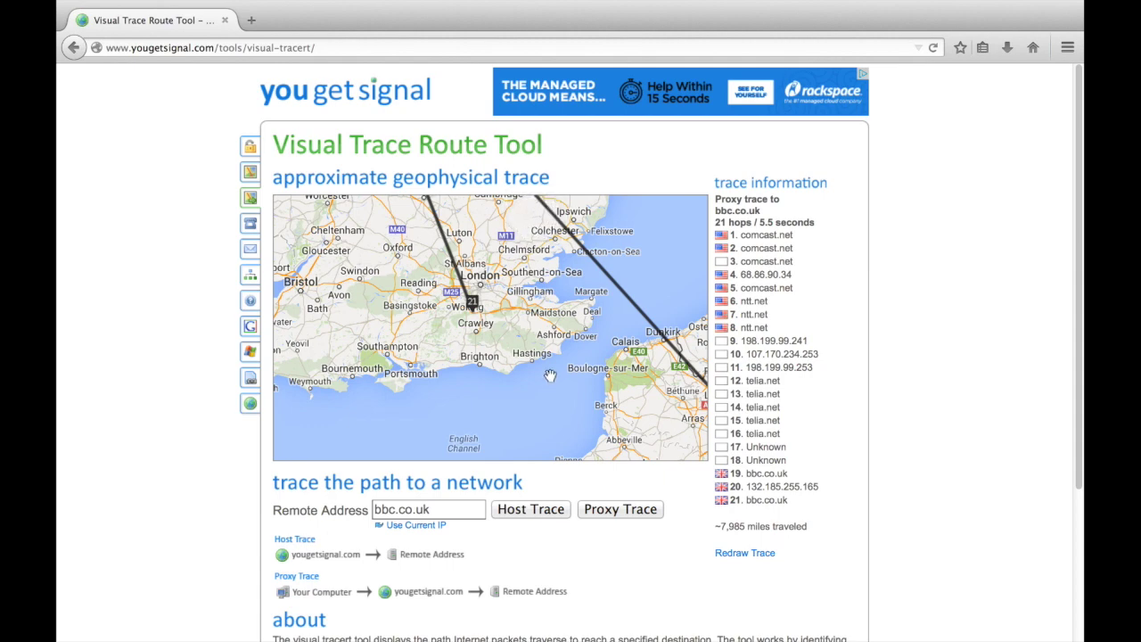
{"action": "scroll", "coordinate": [549, 376], "scroll_direction": "down", "scroll_amount": 4}
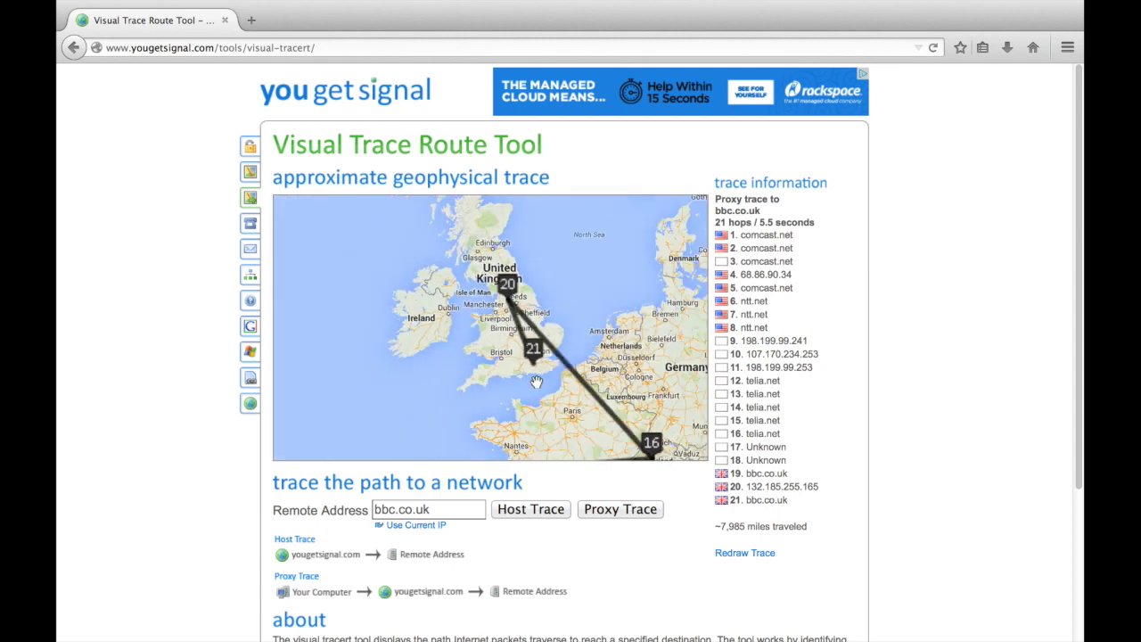
{"action": "mouse_move", "coordinate": [448, 392]}
{"action": "left_mouse_down"}
{"action": "mouse_move", "coordinate": [677, 348]}
{"action": "mouse_move", "coordinate": [448, 390]}
{"action": "mouse_move", "coordinate": [605, 357]}
{"action": "mouse_move", "coordinate": [460, 397]}
{"action": "left_mouse_up"}
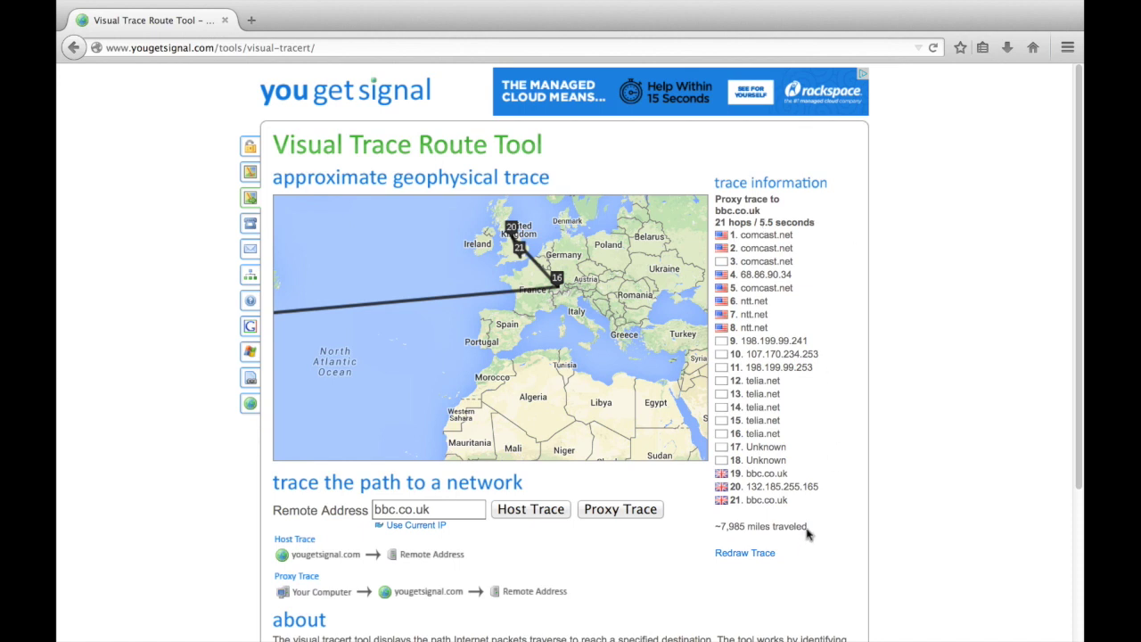
{"action": "left_click_drag", "start_coordinate": [807, 528], "coordinate": [704, 533]}
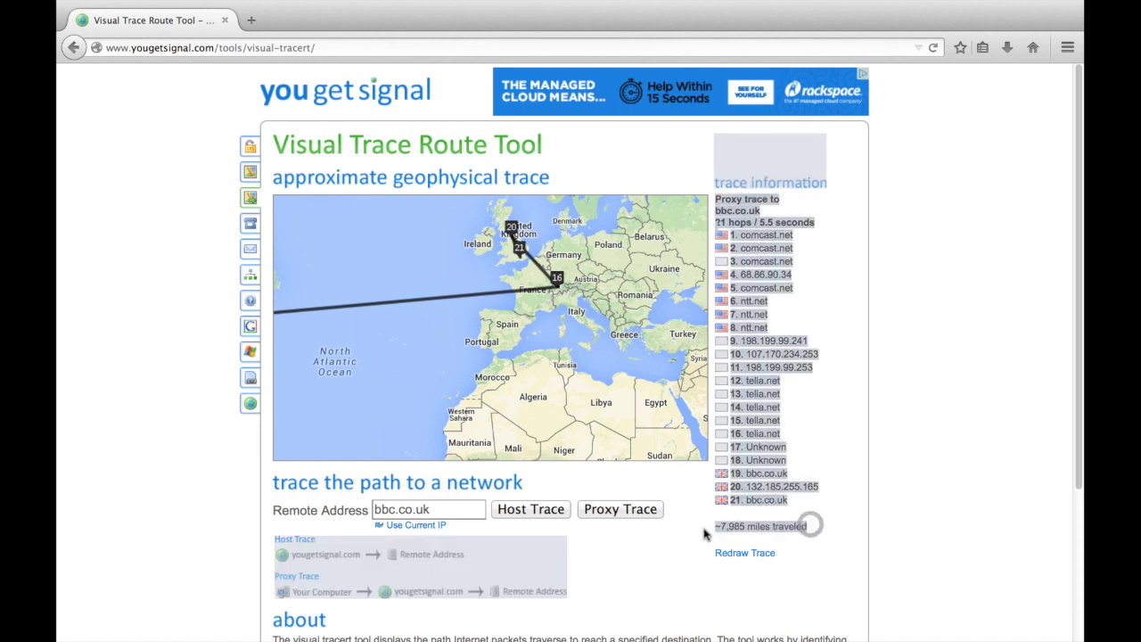
{"action": "left_click", "coordinate": [807, 527]}
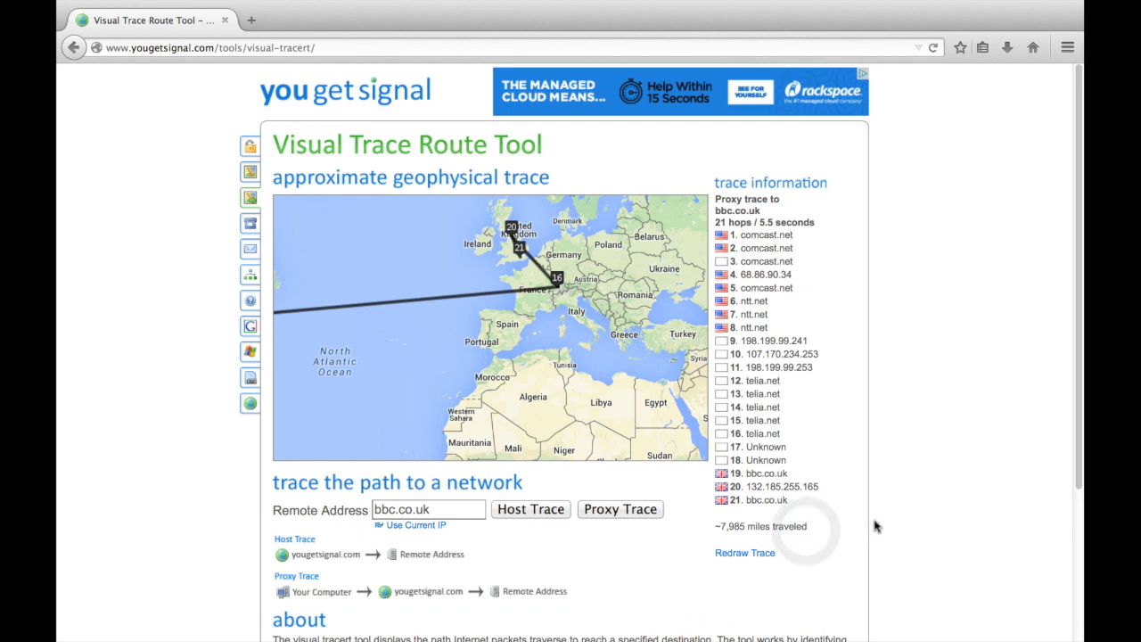